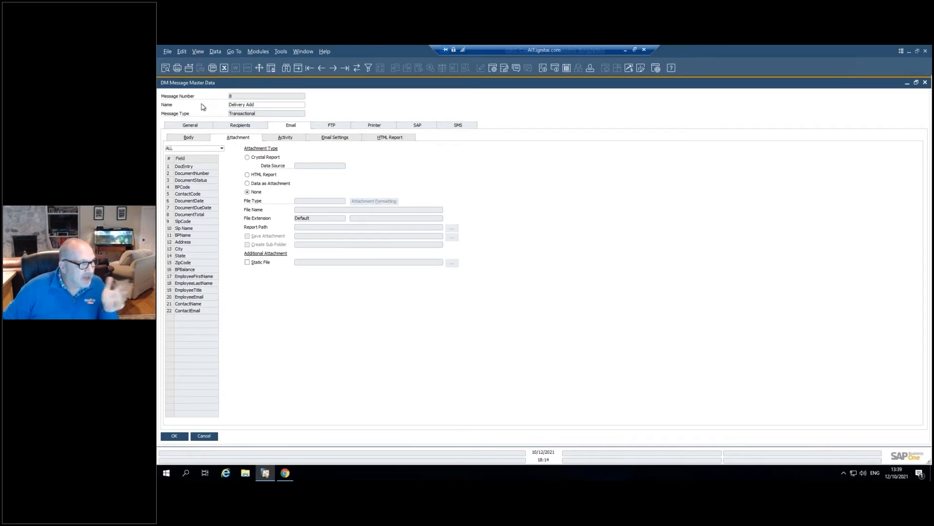
- Review the Delivery Add message's general settings, including the standard and customized document options and the available transaction types
click(190, 127)
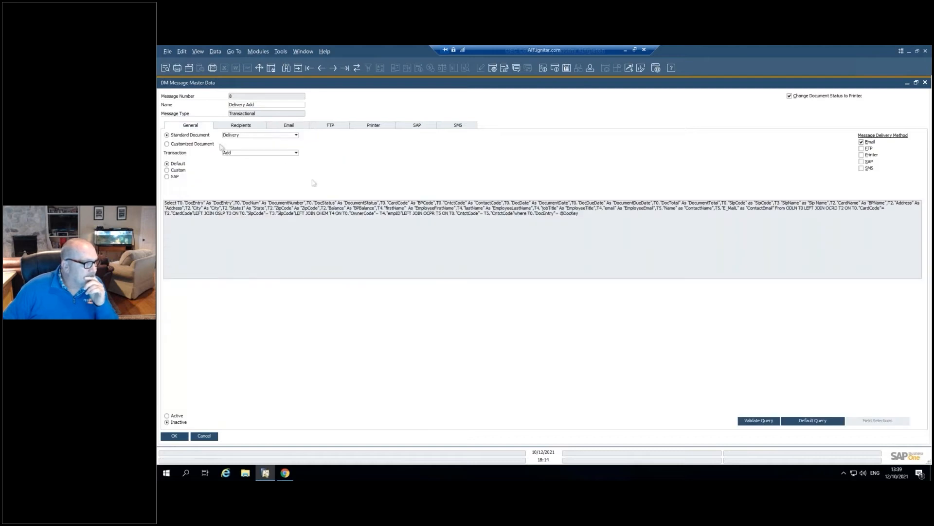
click(295, 136)
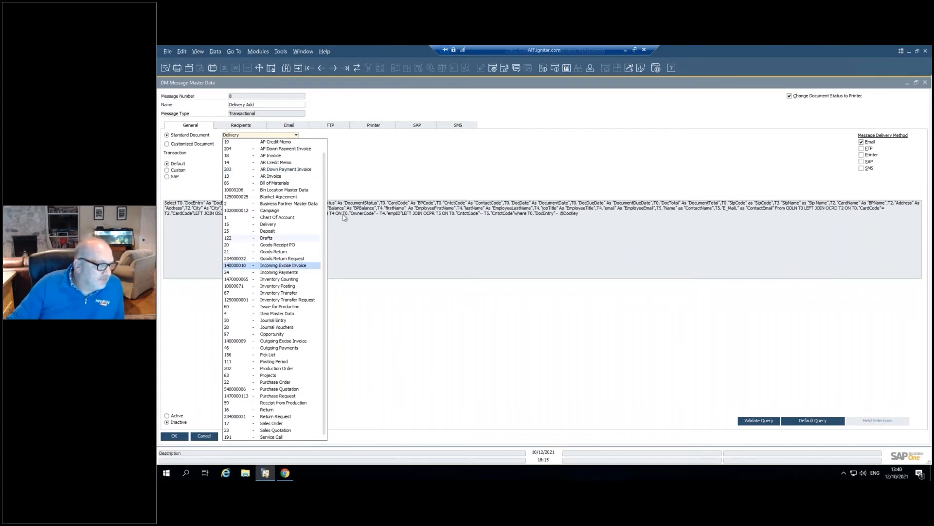
click(348, 164)
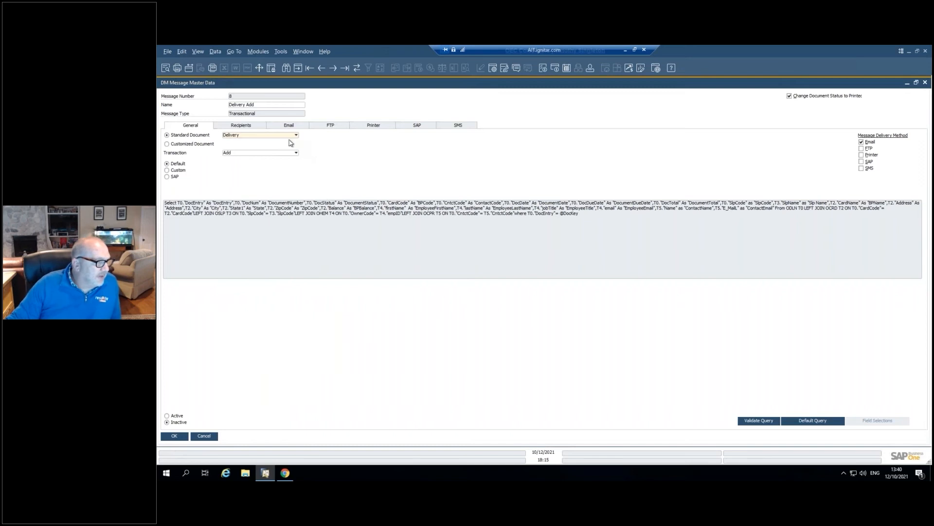
click(198, 145)
click(198, 145)
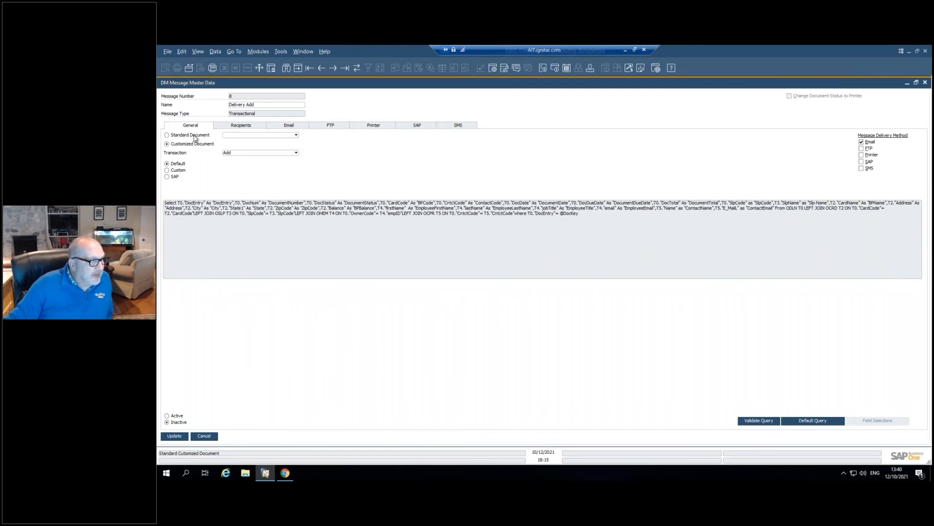
click(260, 155)
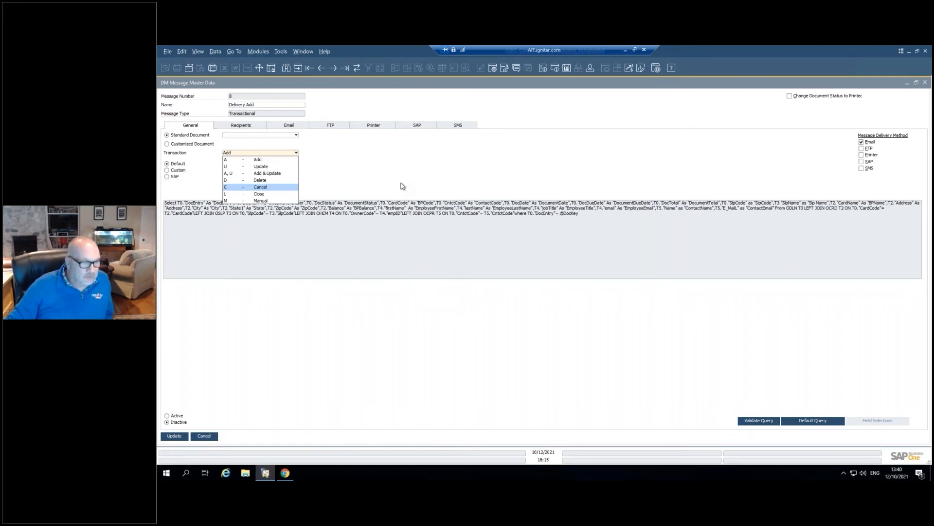
click(695, 168)
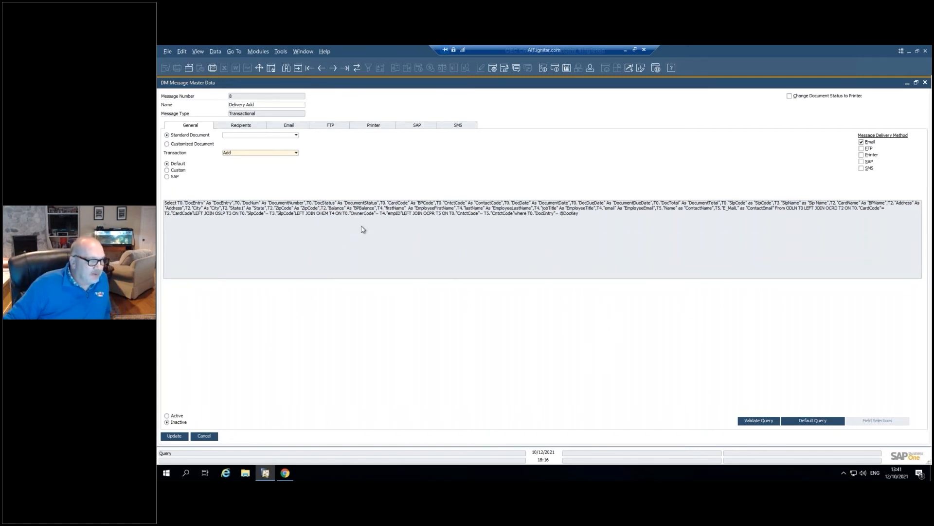
- Review the message's recipients and the terms that control who receives it
click(247, 127)
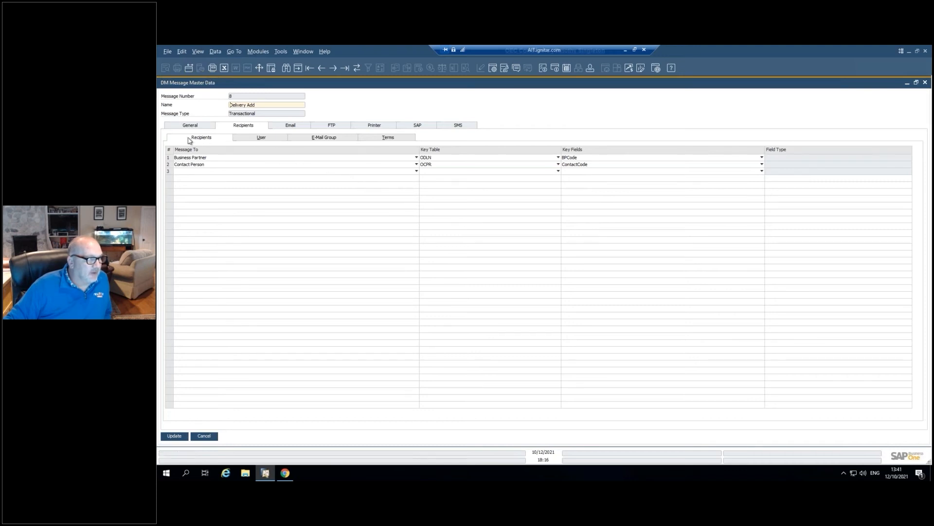
click(377, 139)
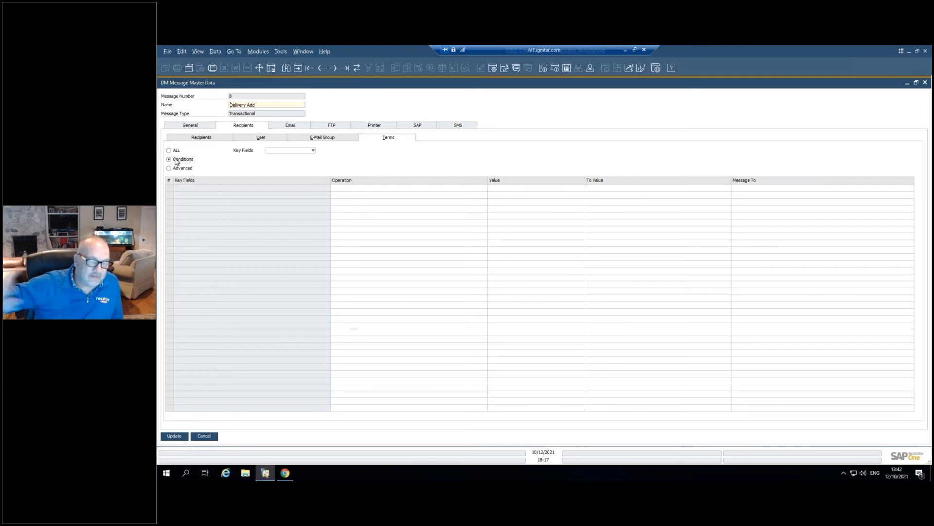
- Append the BPBalance, EmployeeFirstName and EmployeeLastName fields on a new line below the email message text
click(288, 127)
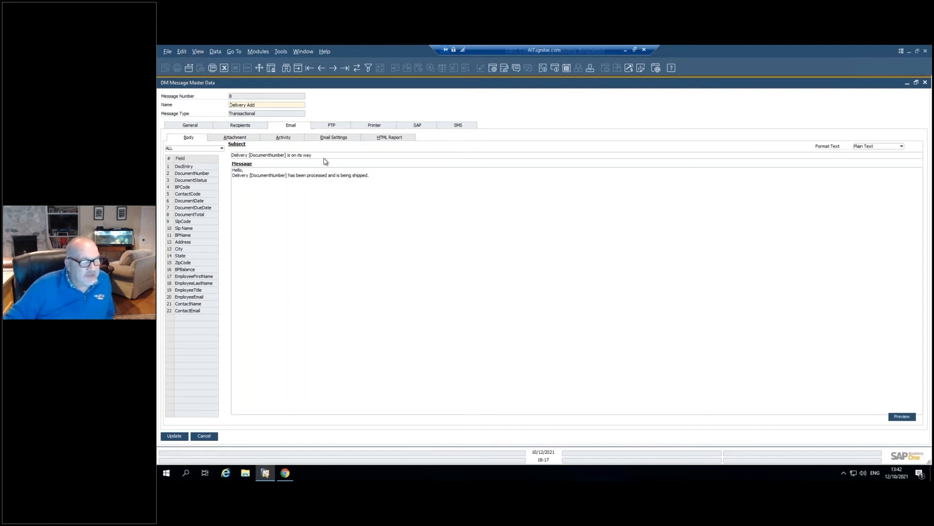
click(239, 155)
click(249, 177)
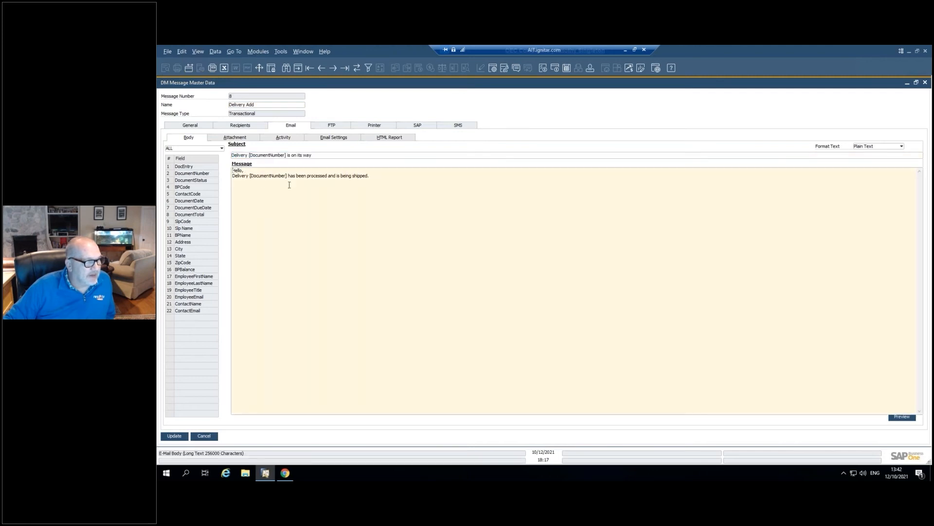
click(287, 175)
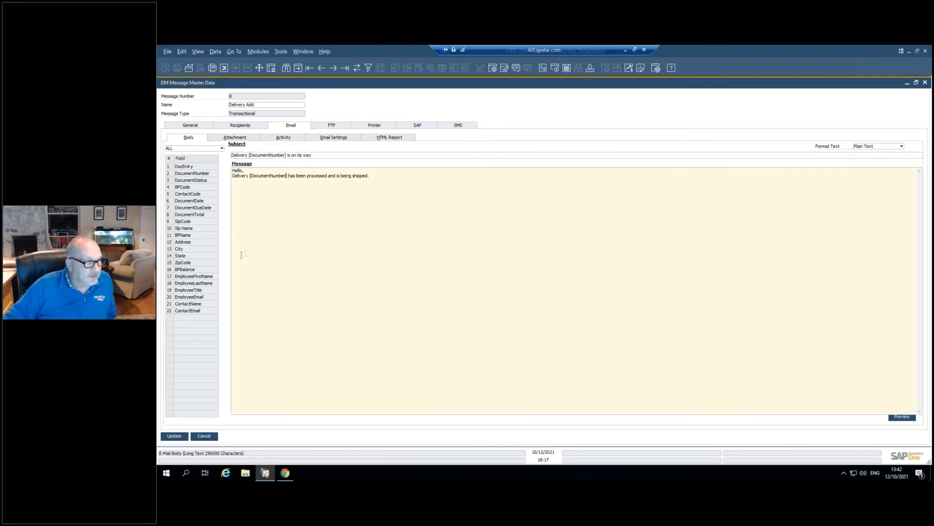
click(398, 177)
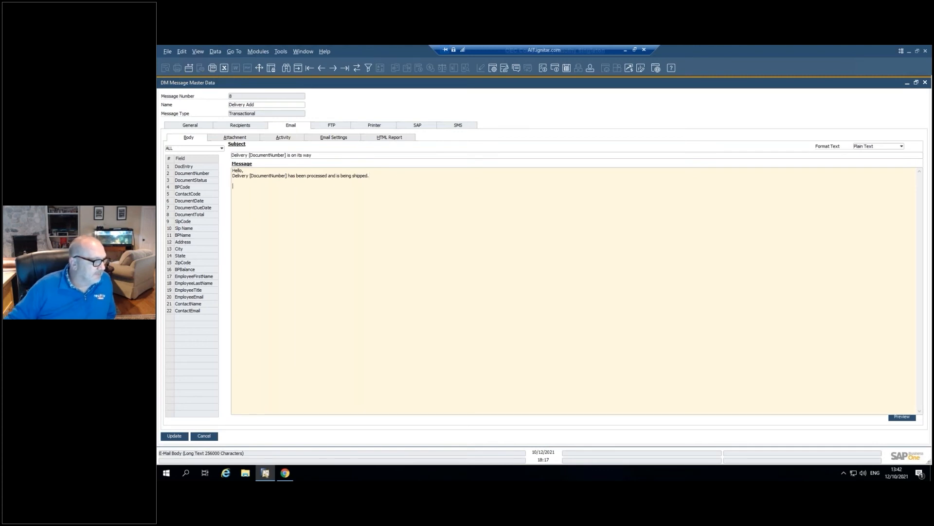
double_click(187, 271)
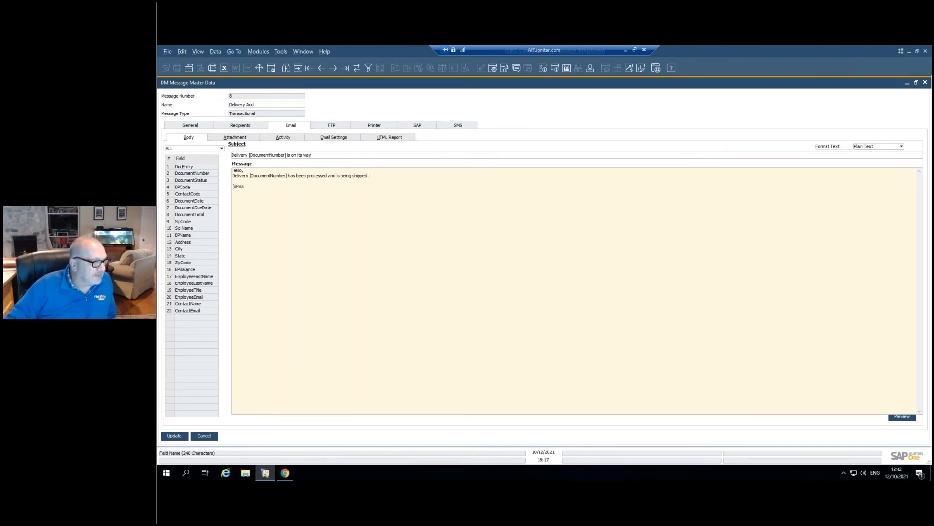
double_click(195, 277)
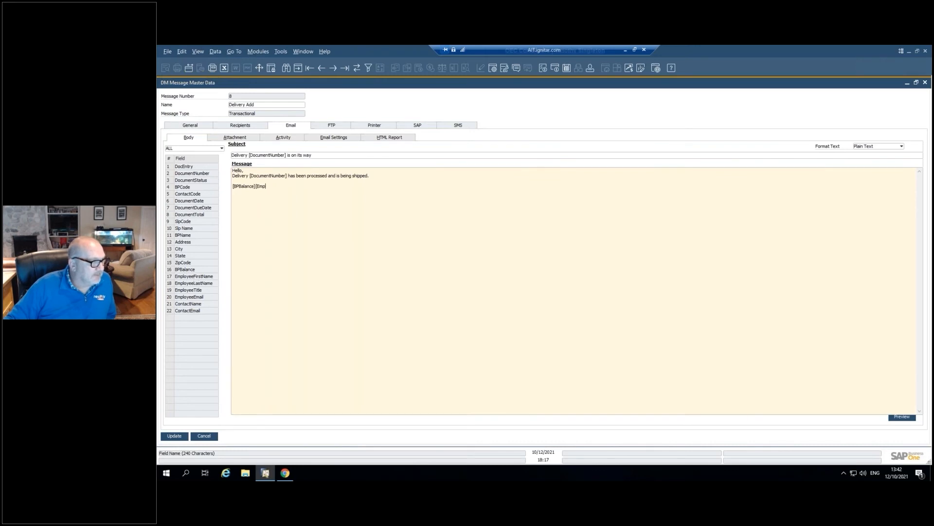
double_click(198, 285)
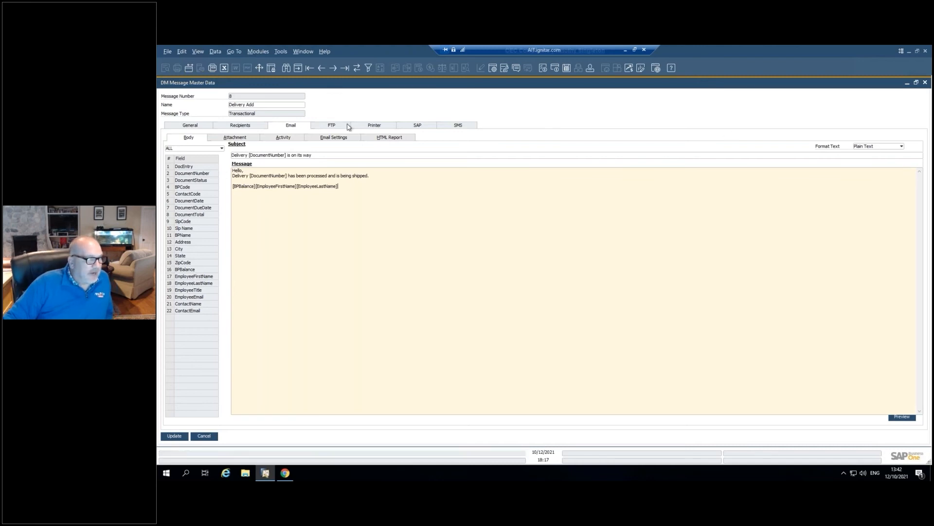
- Set the email attachment to Data as Attachment with the Excel file type and enable an additional static file
click(249, 139)
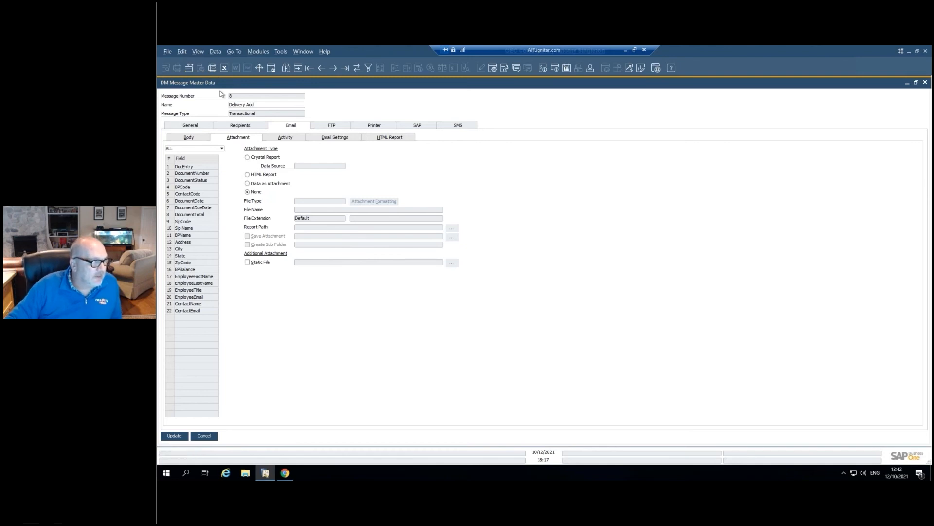
click(281, 184)
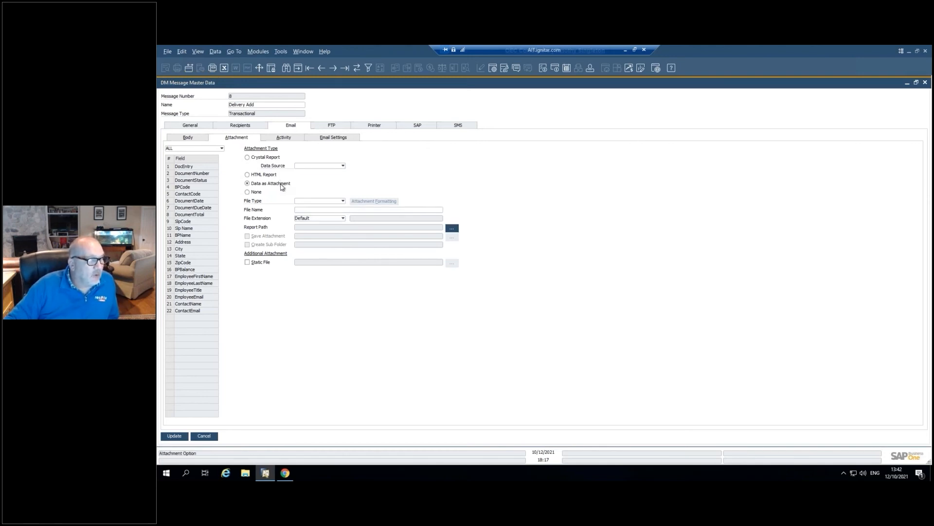
click(311, 201)
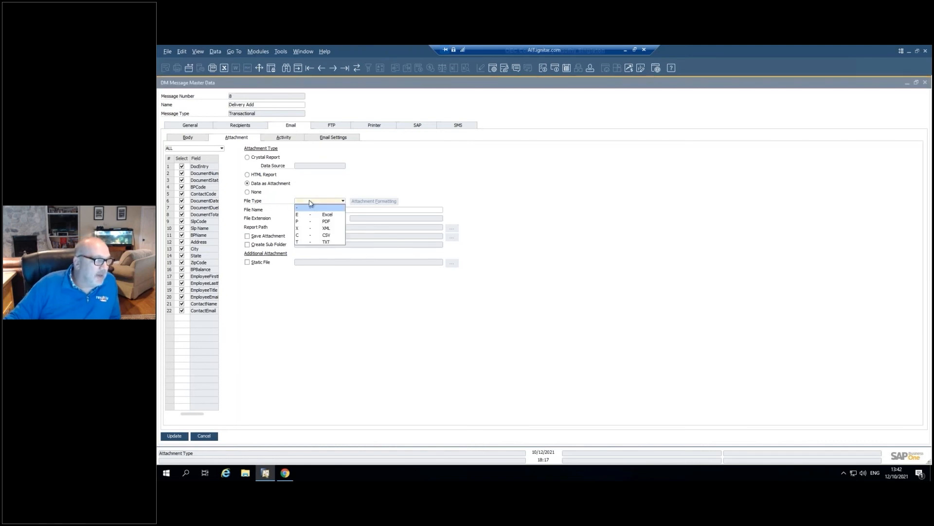
click(332, 216)
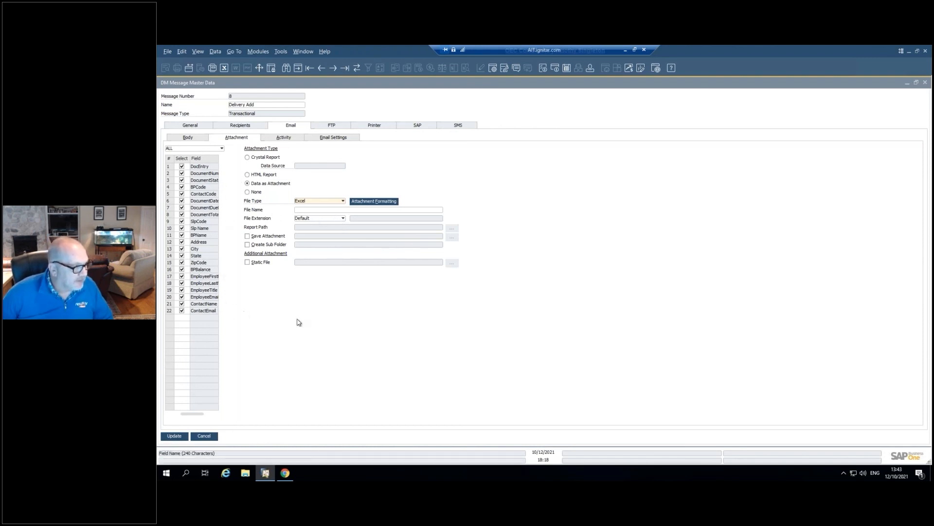
click(264, 263)
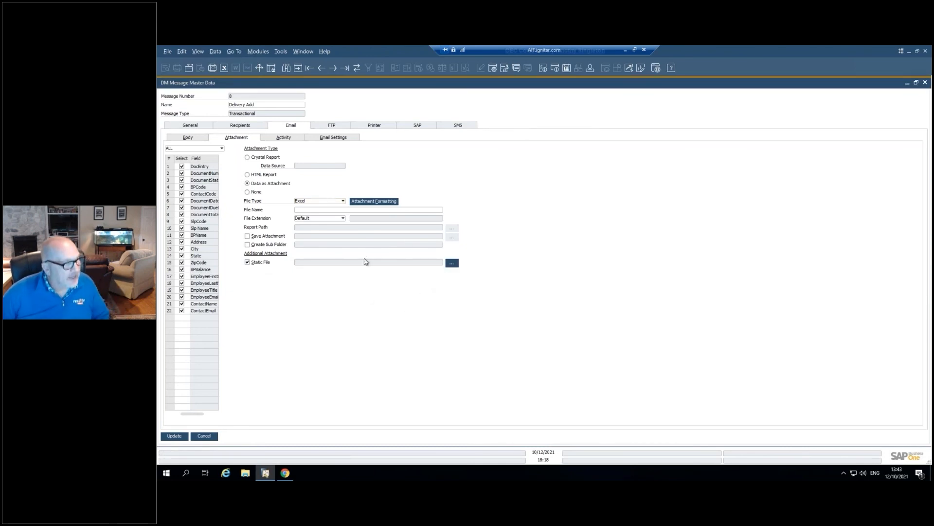
- Enable activity creation for the email with the attachment saved on the activity, and look through the activity kinds
click(276, 139)
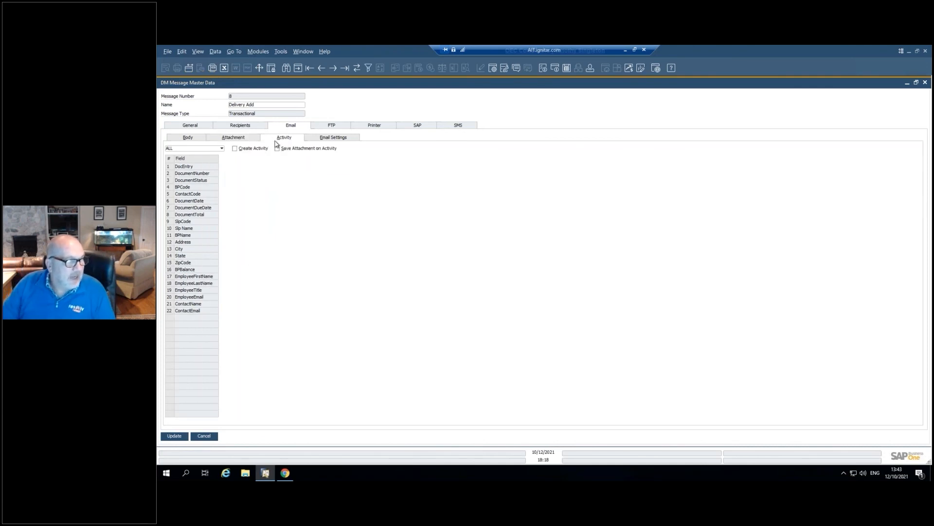
click(241, 150)
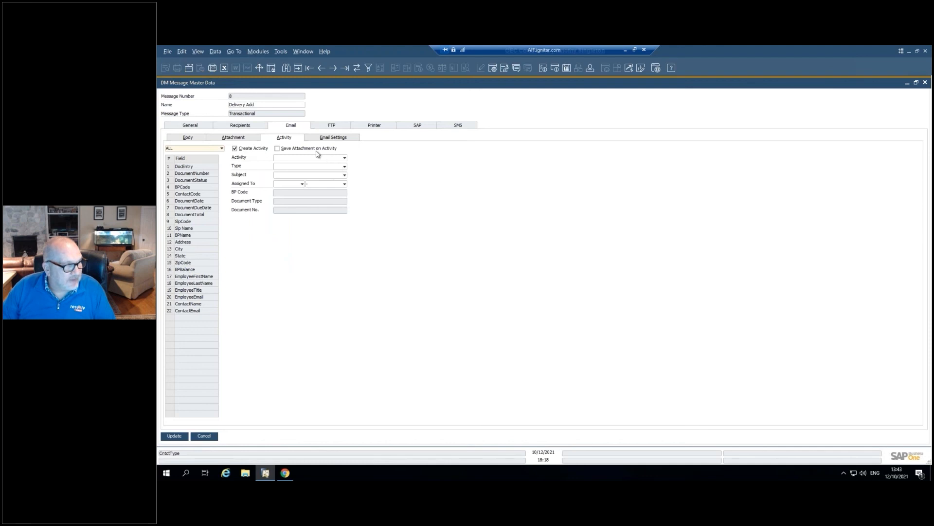
click(333, 149)
click(334, 158)
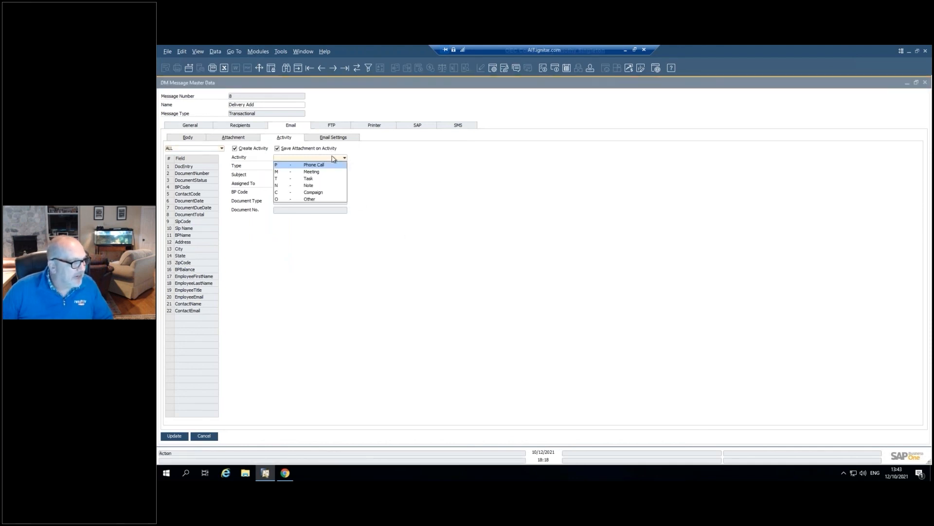
click(389, 156)
- Review the email sending settings and the message's FTP and printer delivery options
click(325, 138)
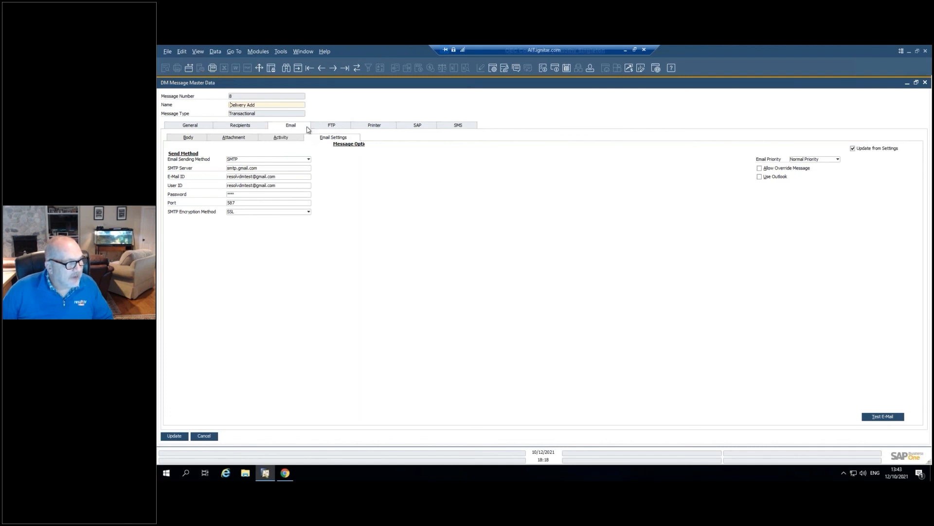
click(325, 129)
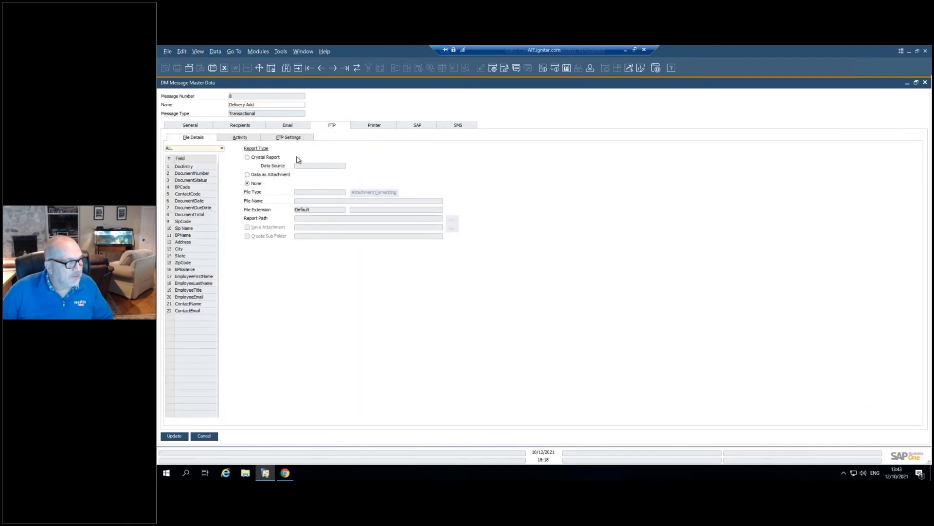
click(378, 130)
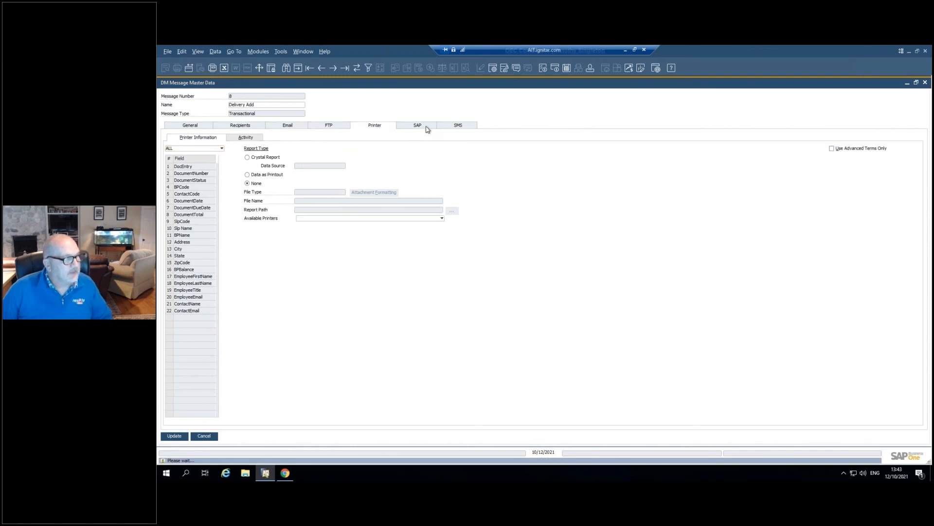
- Review the SMS message's provider choices, activity and body options, and close the message without saving the changes
click(459, 128)
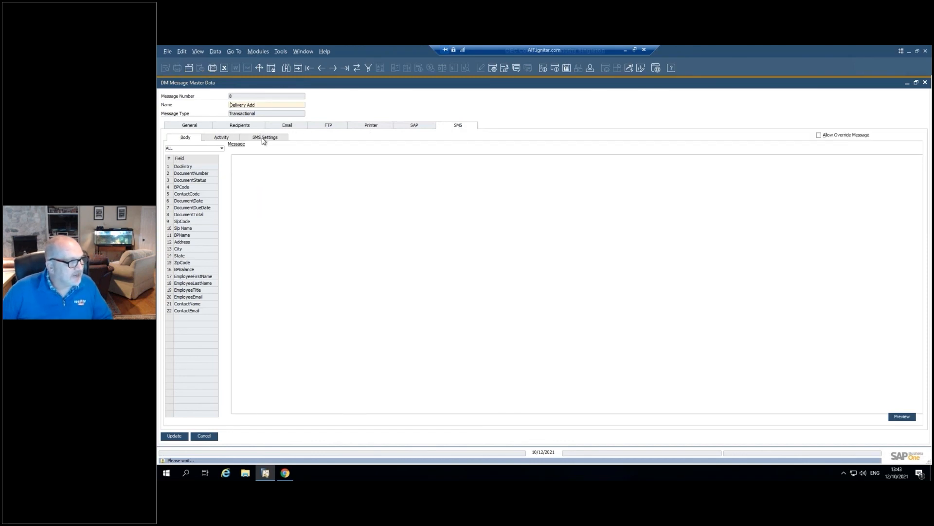
click(263, 140)
click(270, 153)
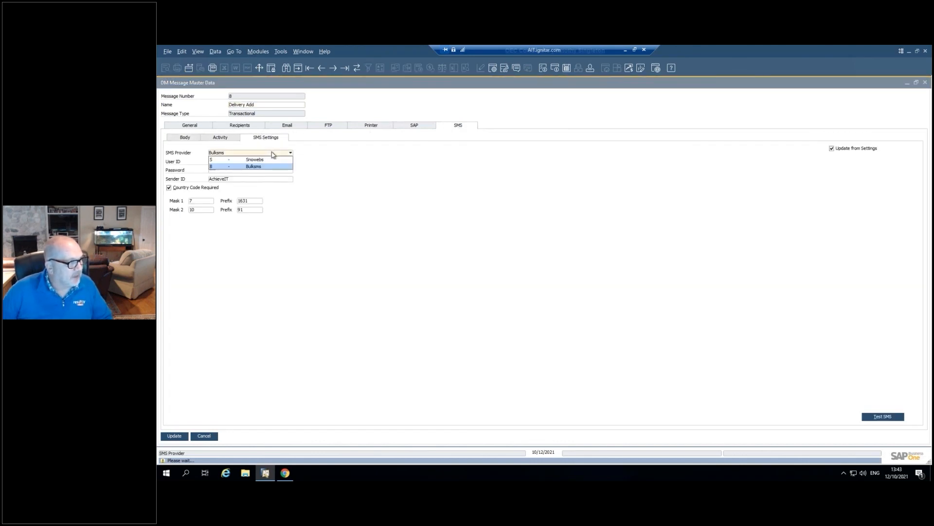
click(273, 154)
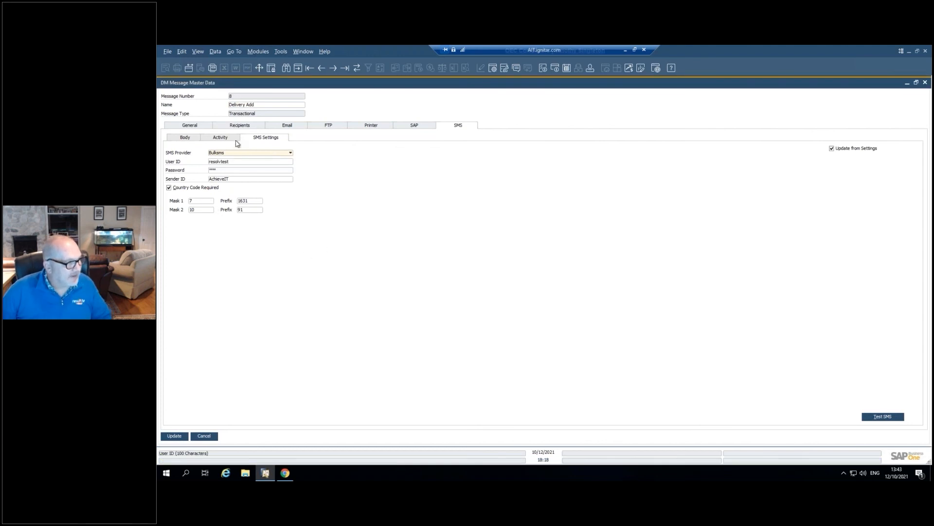
click(225, 137)
click(185, 138)
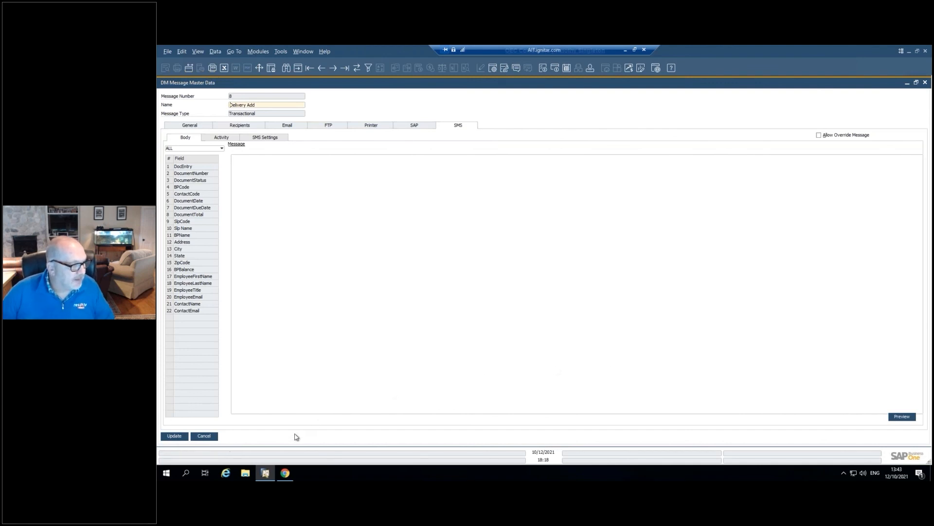
click(204, 436)
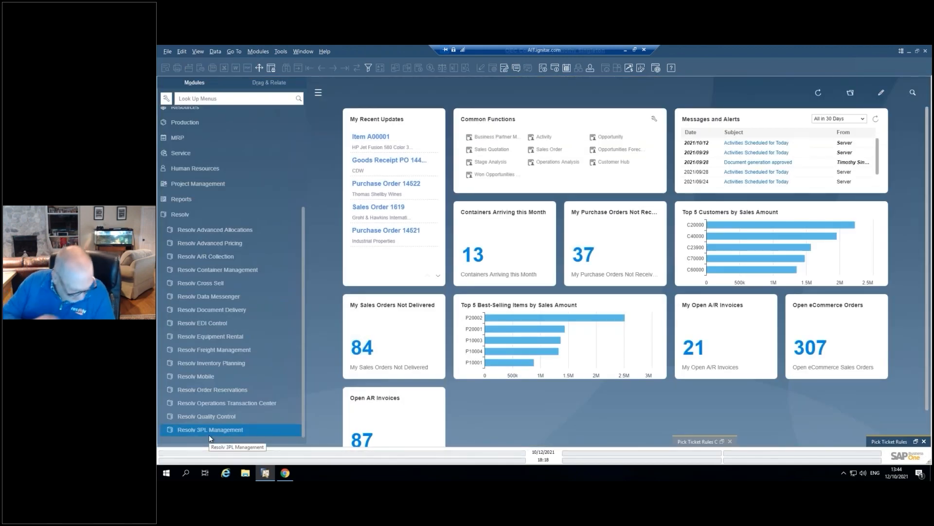